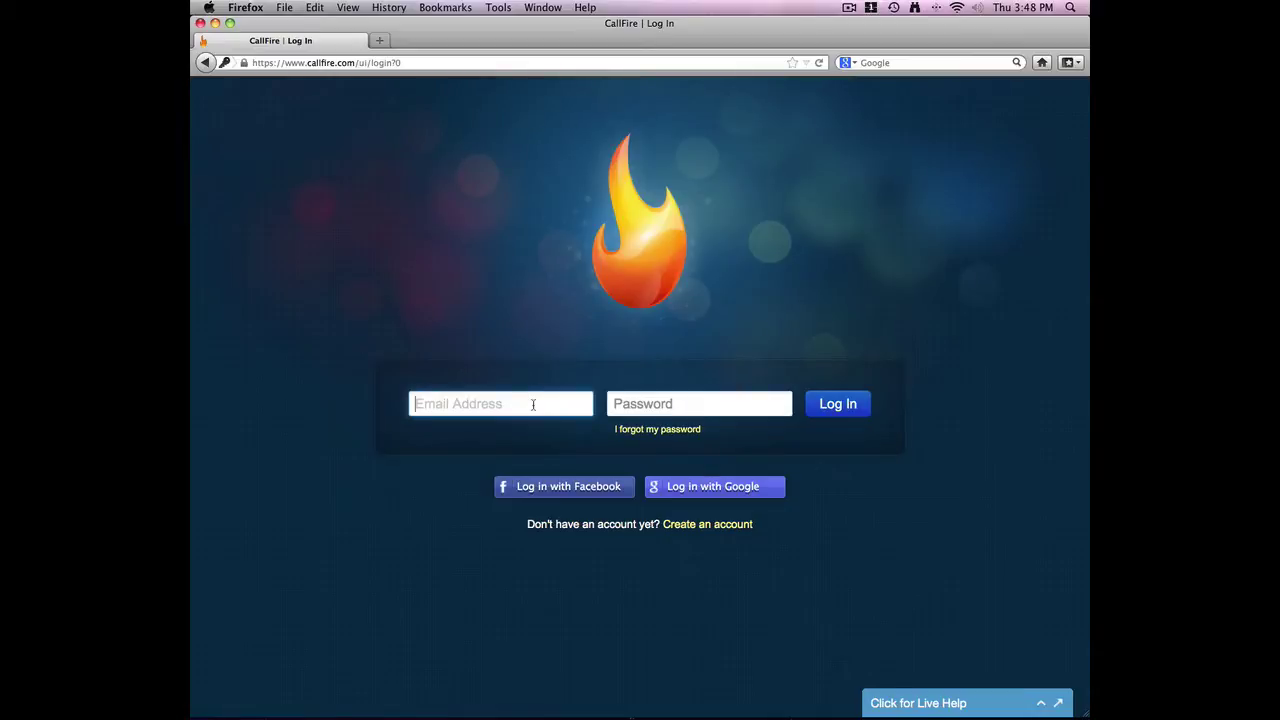
Enter the account e-mail address and password and submit the CallFire login
click(533, 404)
key(Tab)
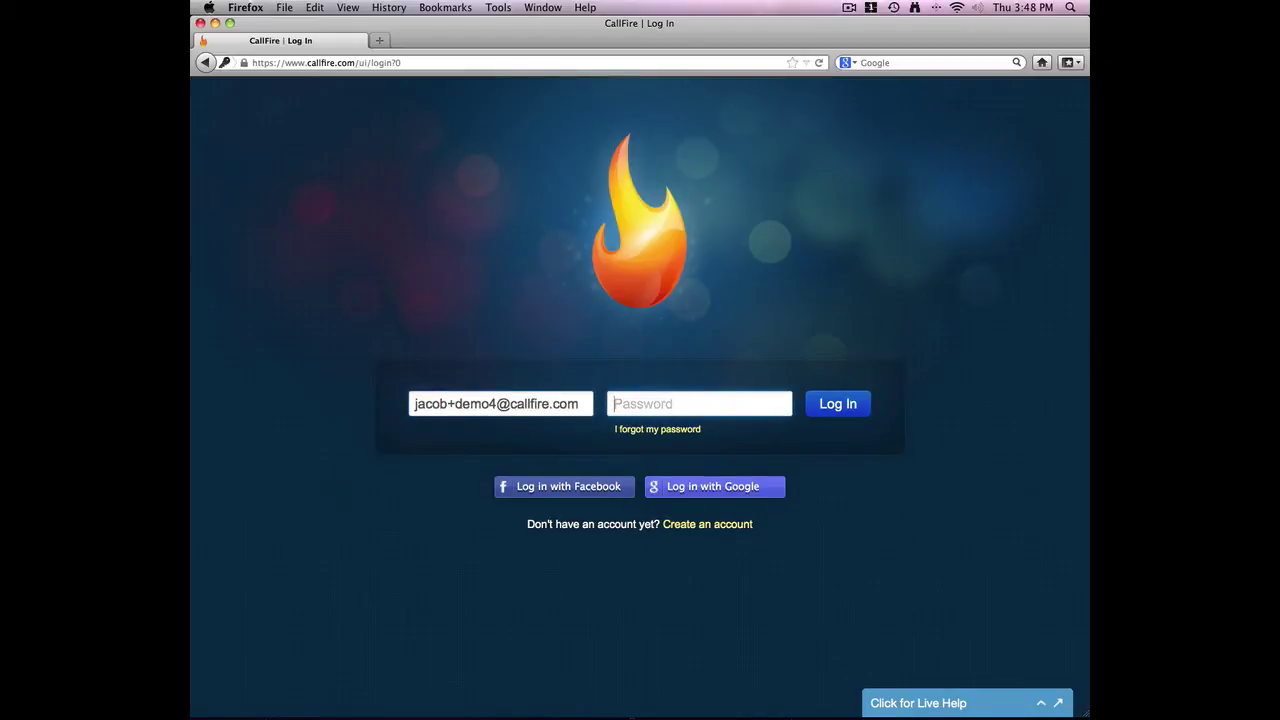
text(********)
key(Return)
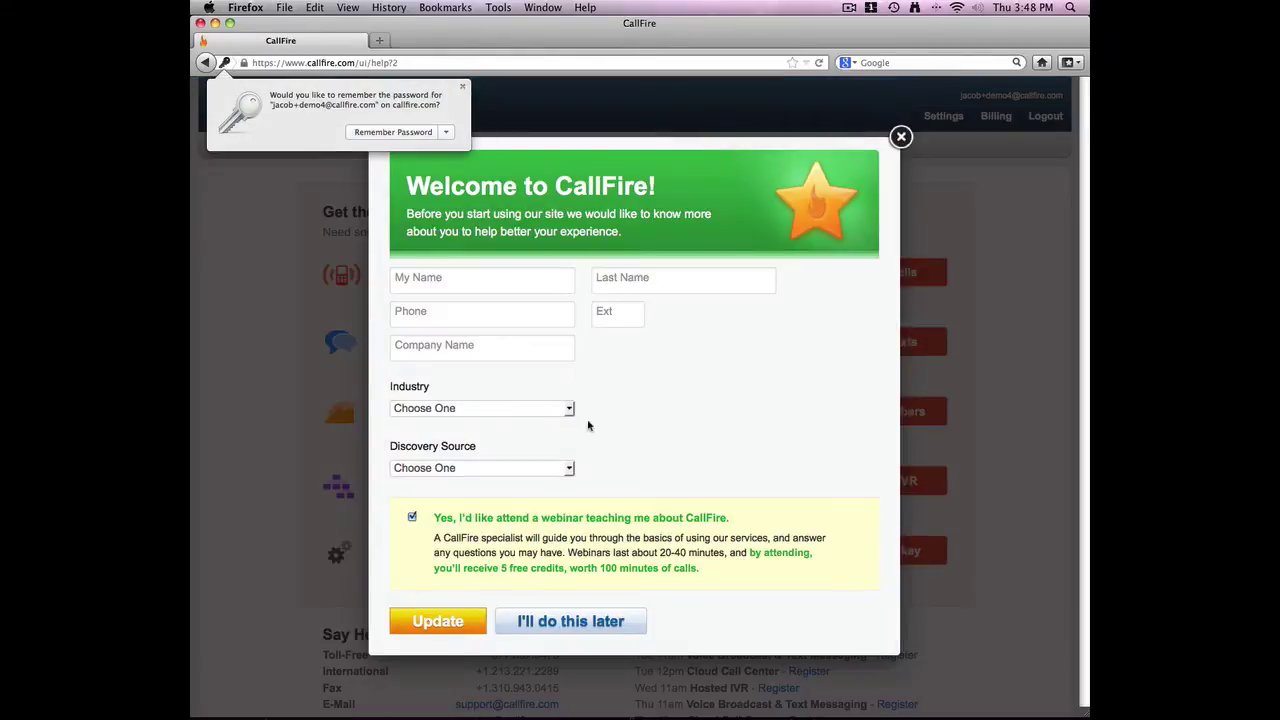
Dismiss the remember-password prompt and the Welcome questionnaire, then start a Send texts broadcast
click(901, 137)
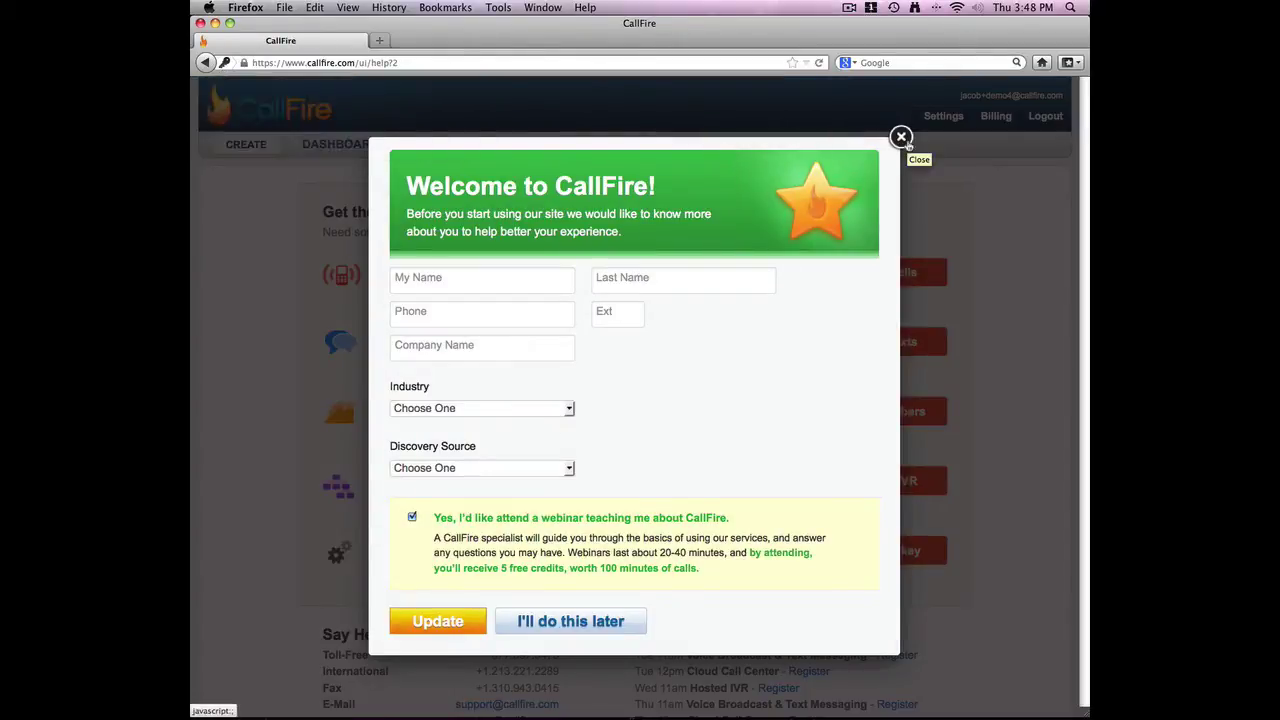
click(901, 138)
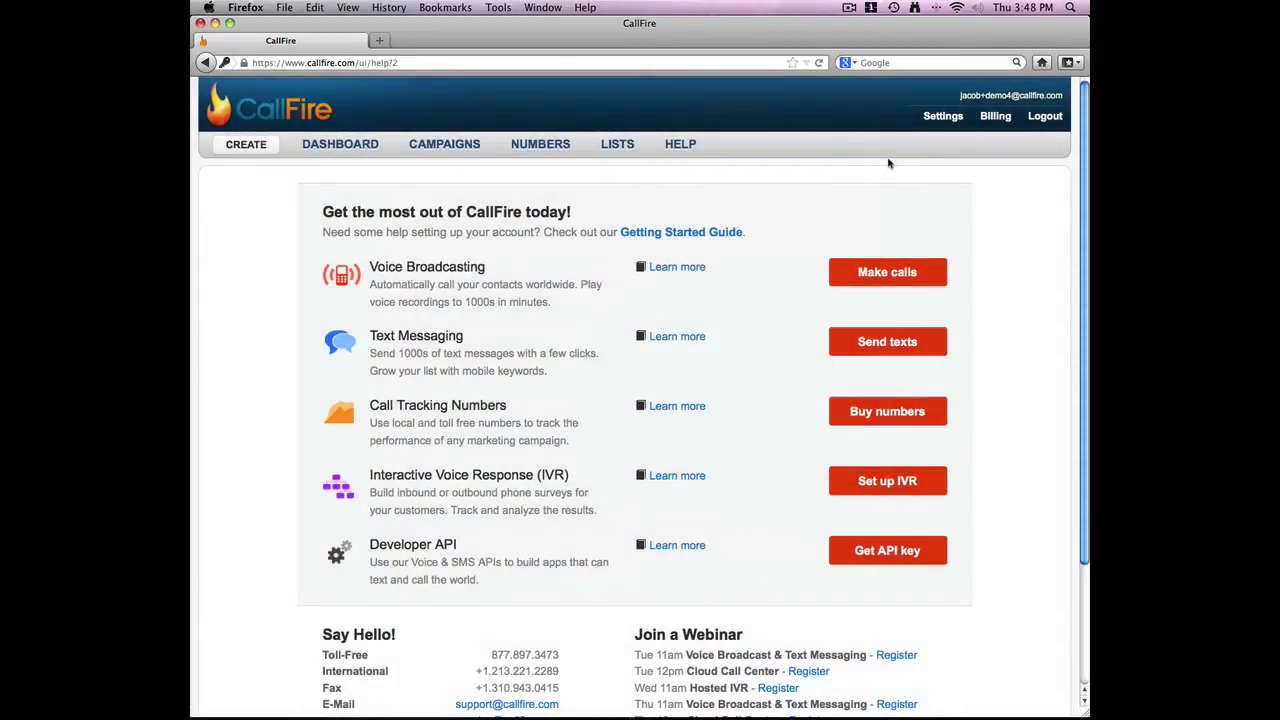
click(849, 342)
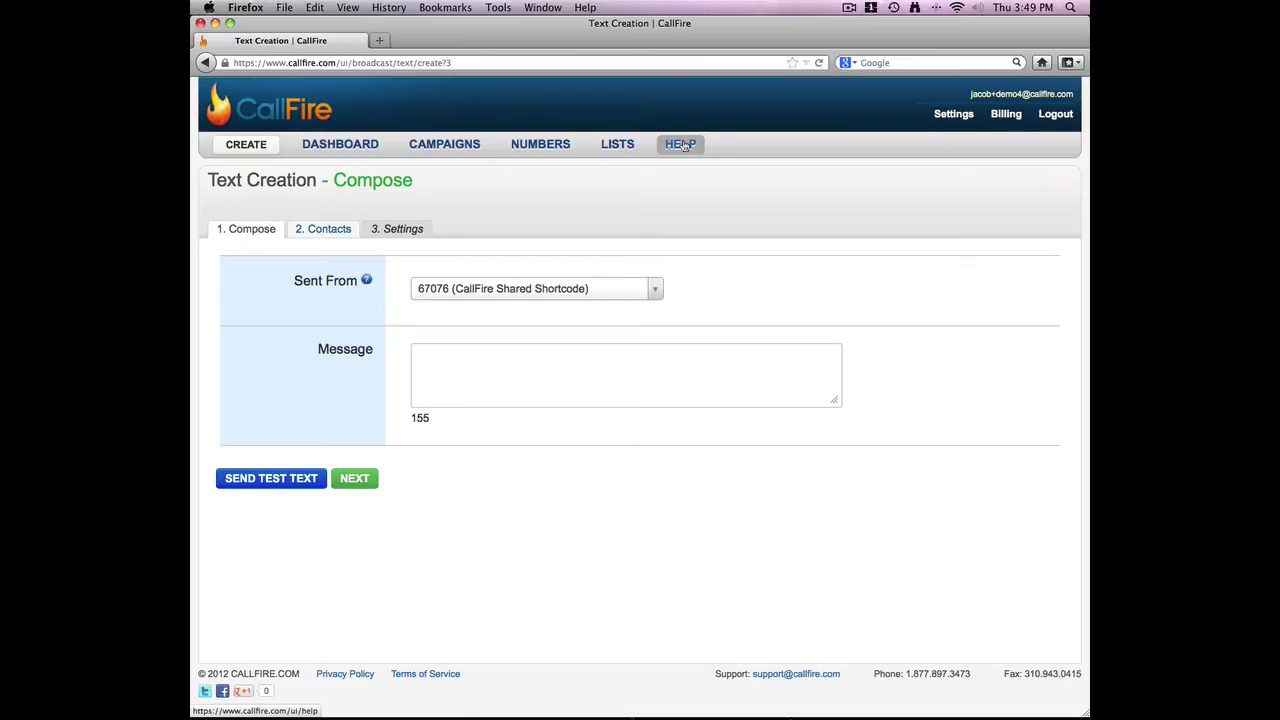
Copy the Shady Trees Elementary closure notice from TextEdit into the CallFire Message box
key(super+Tab)
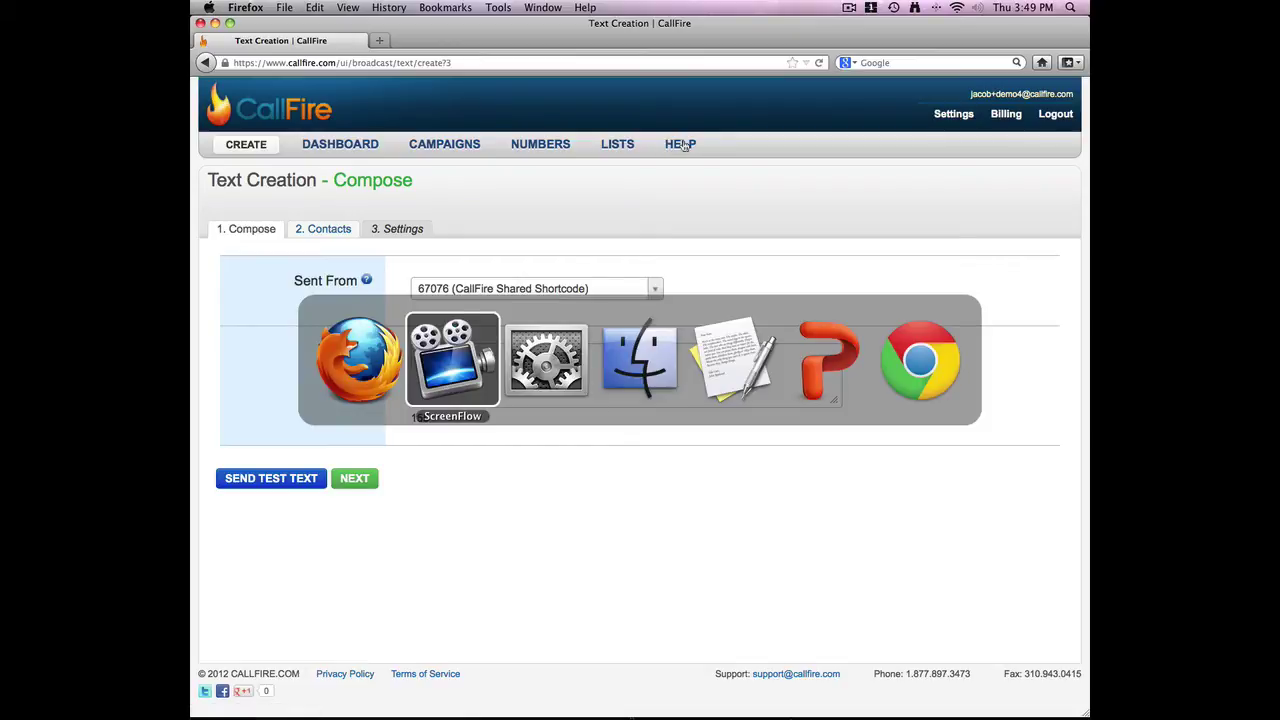
key(super+Tab)
key(super+Tab)
key(super+Tab)
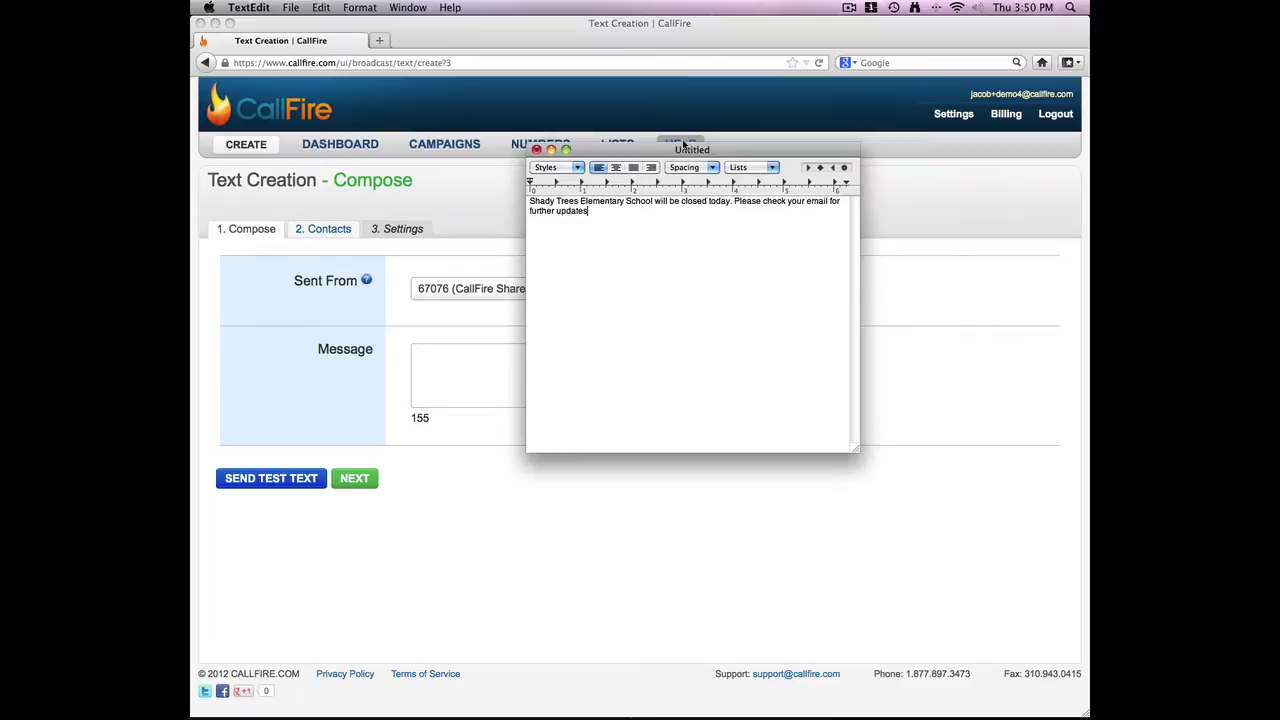
key(super+a)
key(super+c)
key(super+Tab)
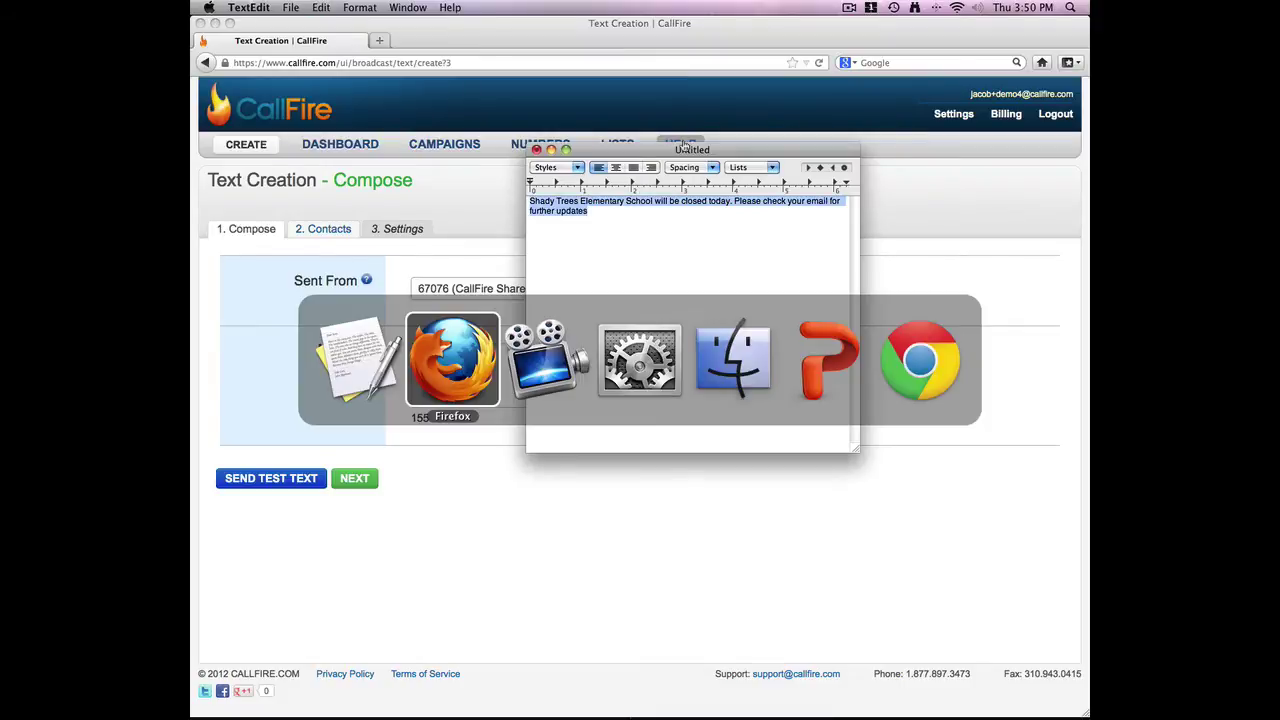
click(555, 386)
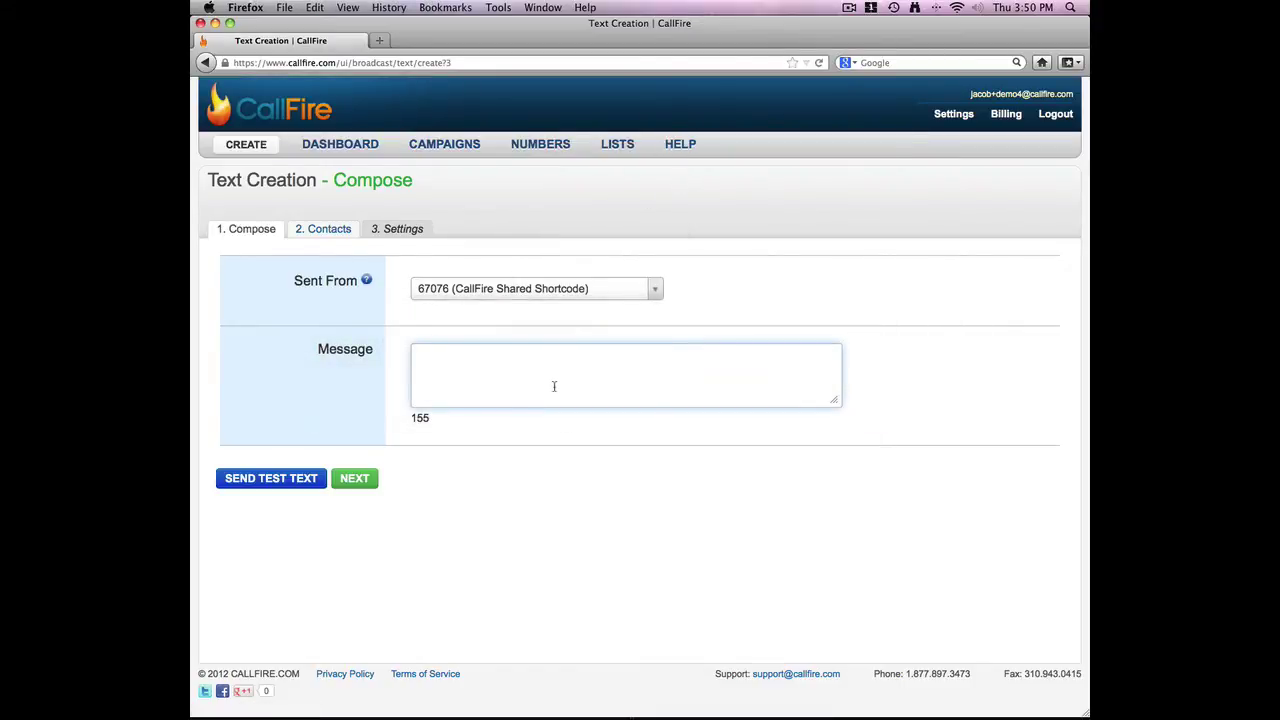
key(super+v)
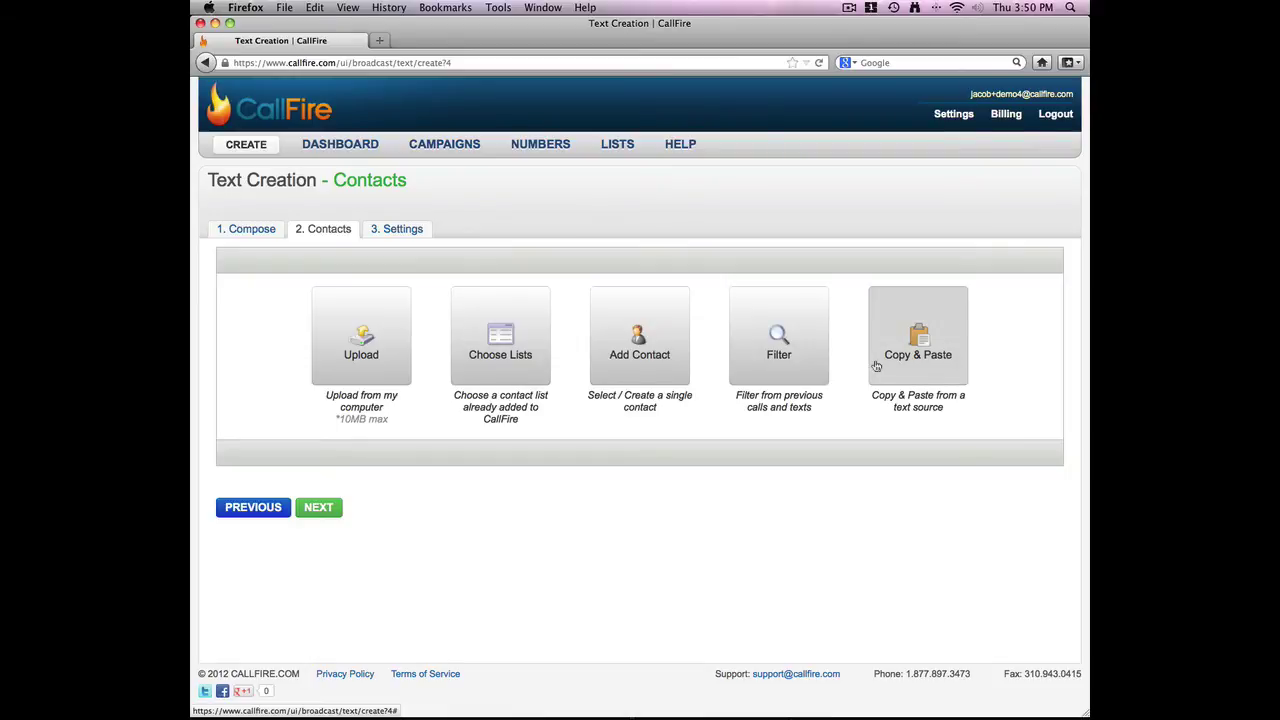
Upload VB+SMS_demo.csv and assign its column titles through Manual mapping in the Column Editor
click(340, 354)
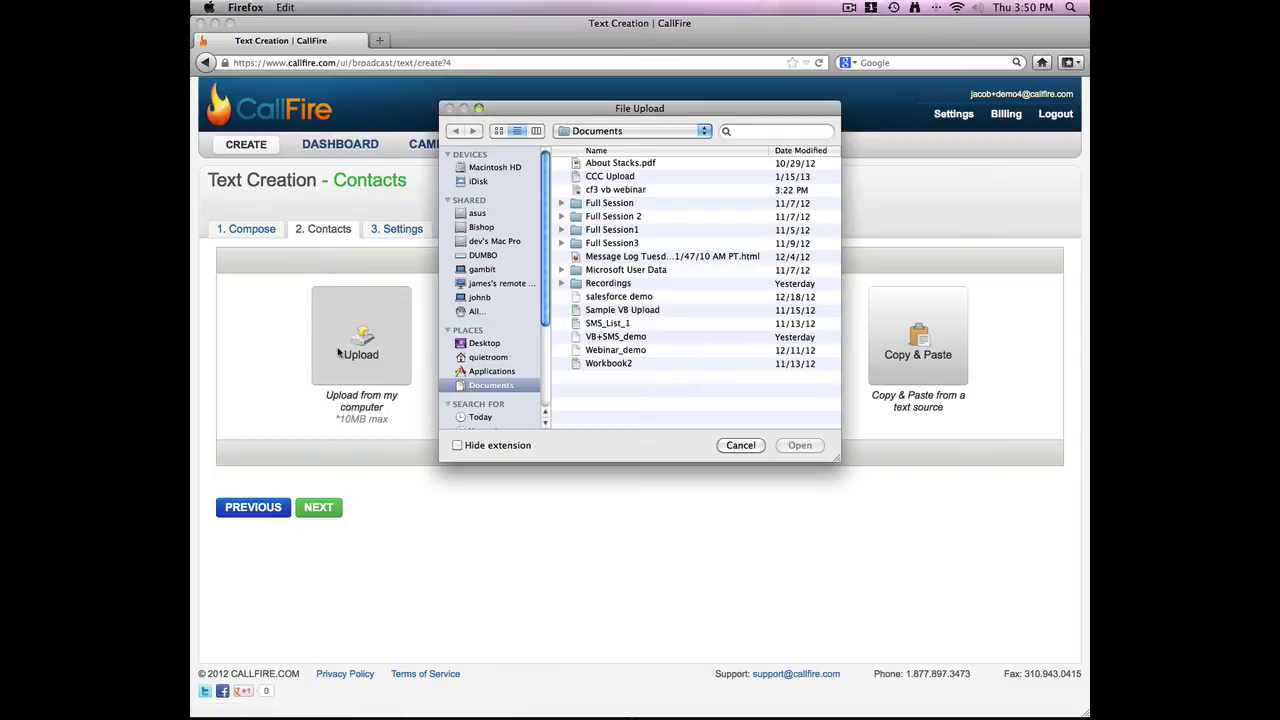
click(641, 341)
click(805, 449)
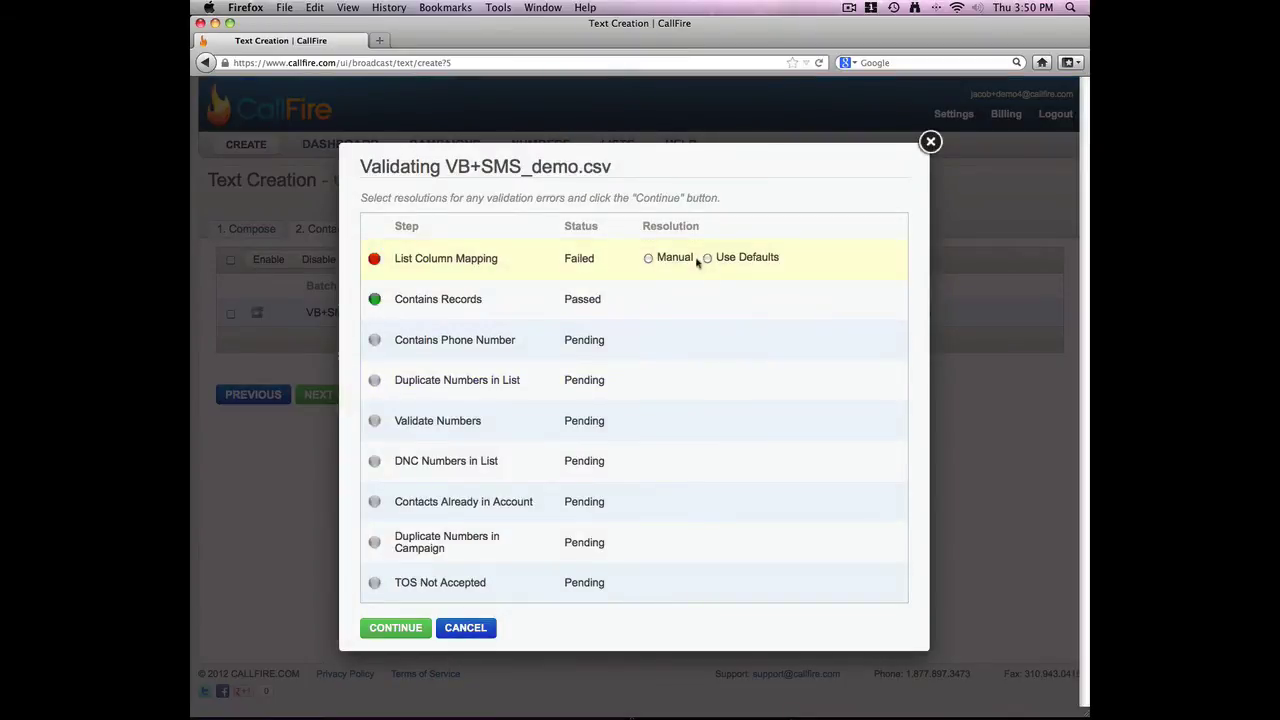
click(649, 259)
click(403, 626)
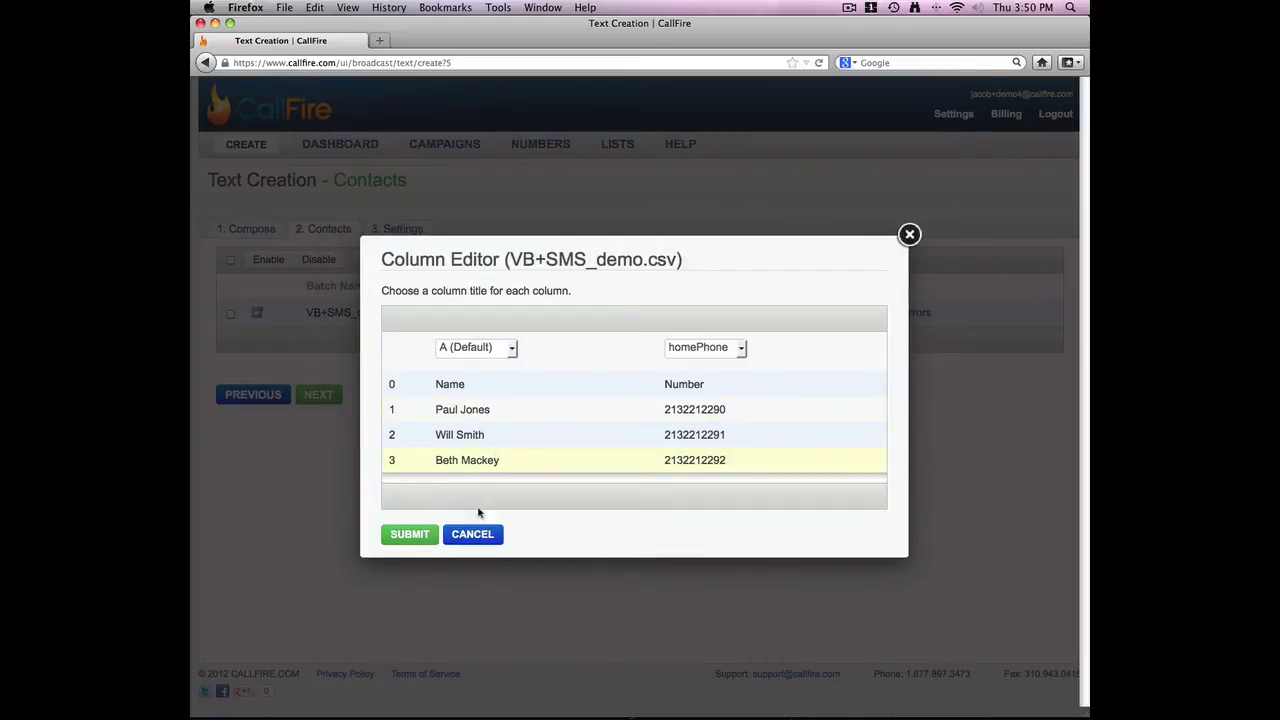
click(410, 534)
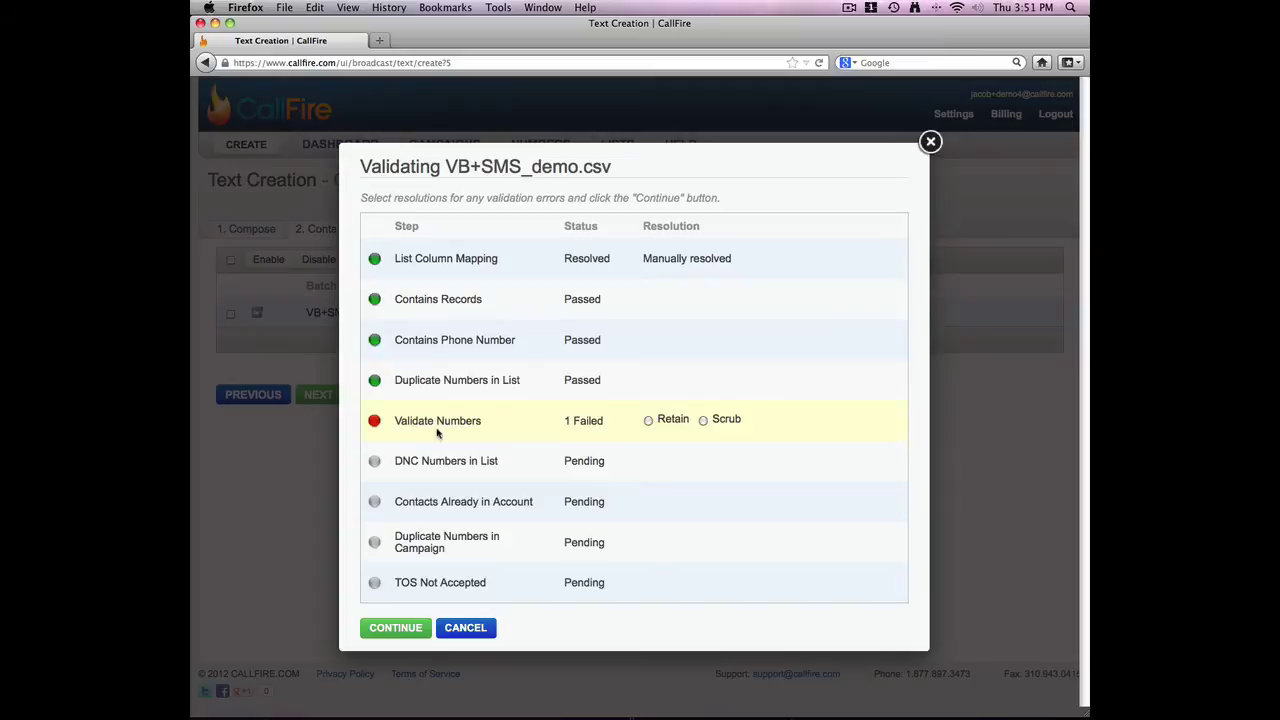
Retain the failed number, agree to the terms of service, and finish adding the list
click(648, 421)
click(648, 421)
click(395, 628)
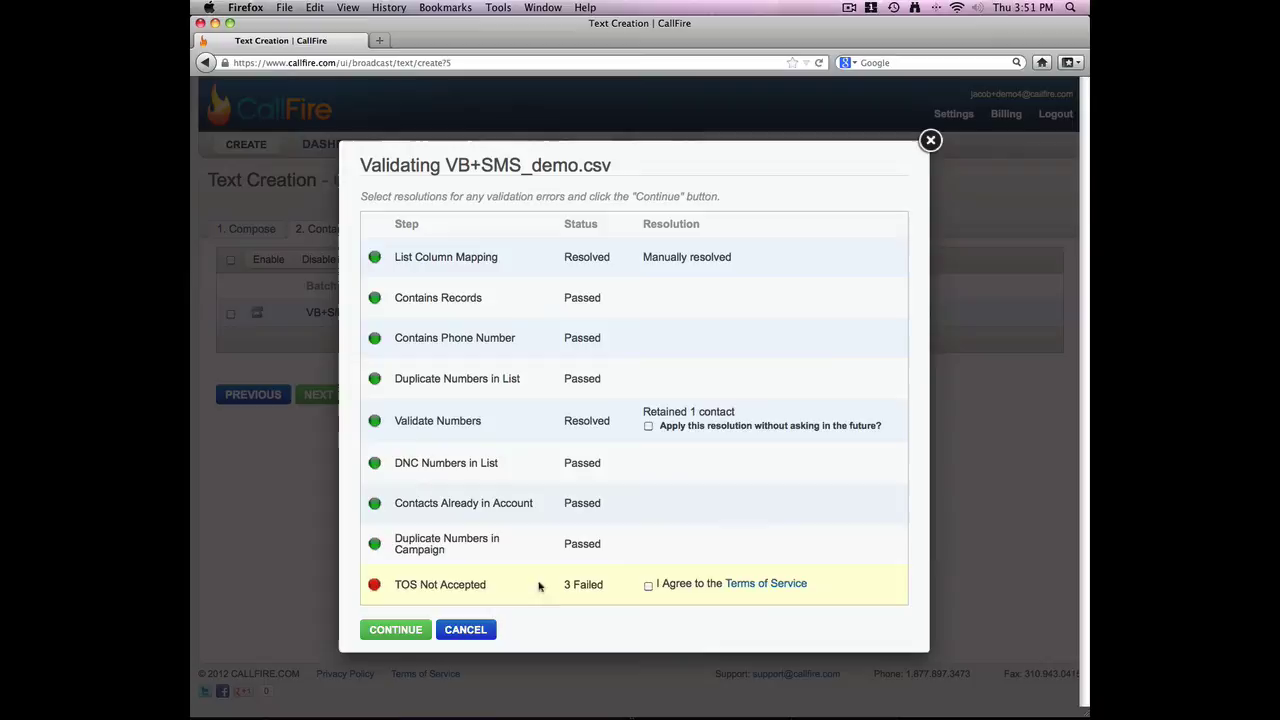
click(648, 586)
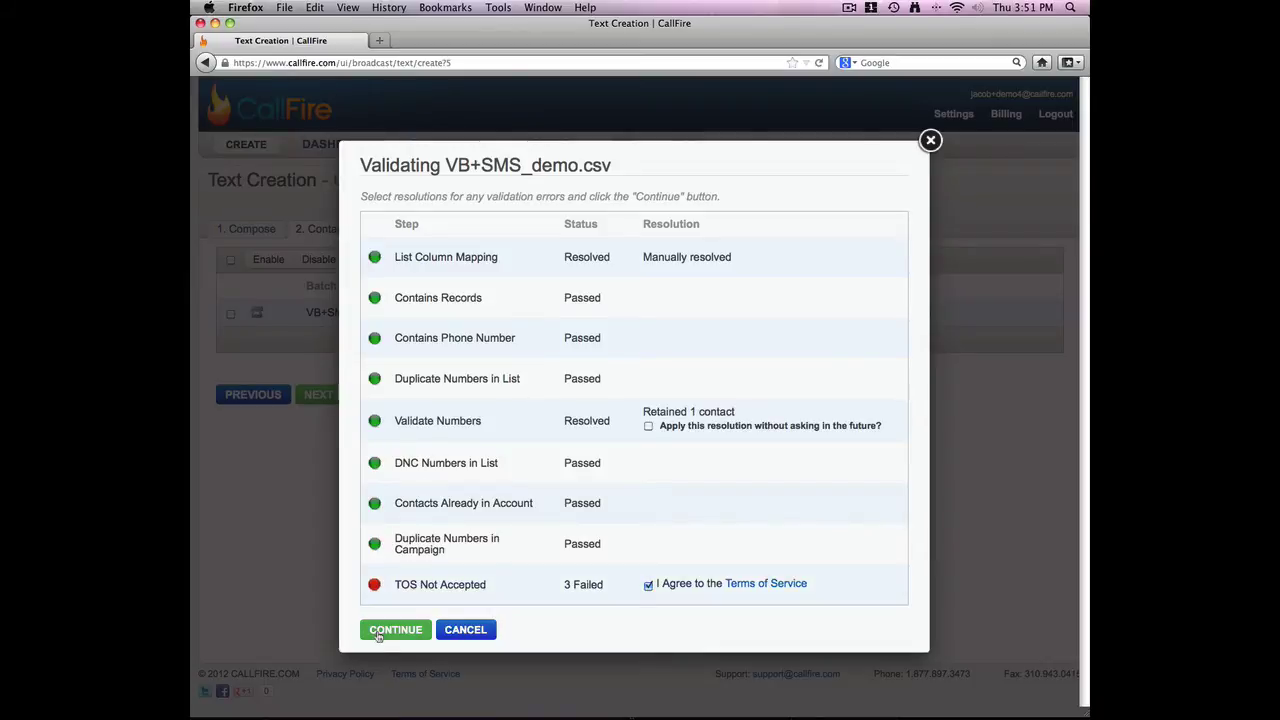
click(378, 634)
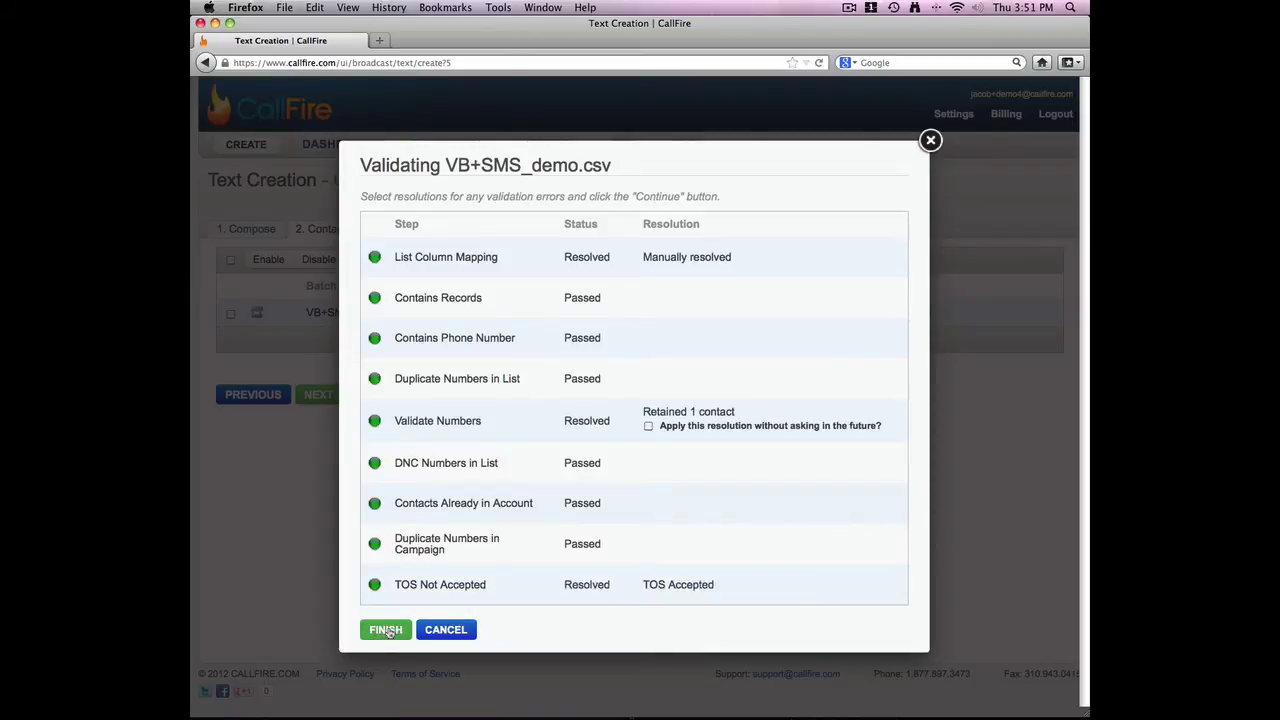
click(389, 632)
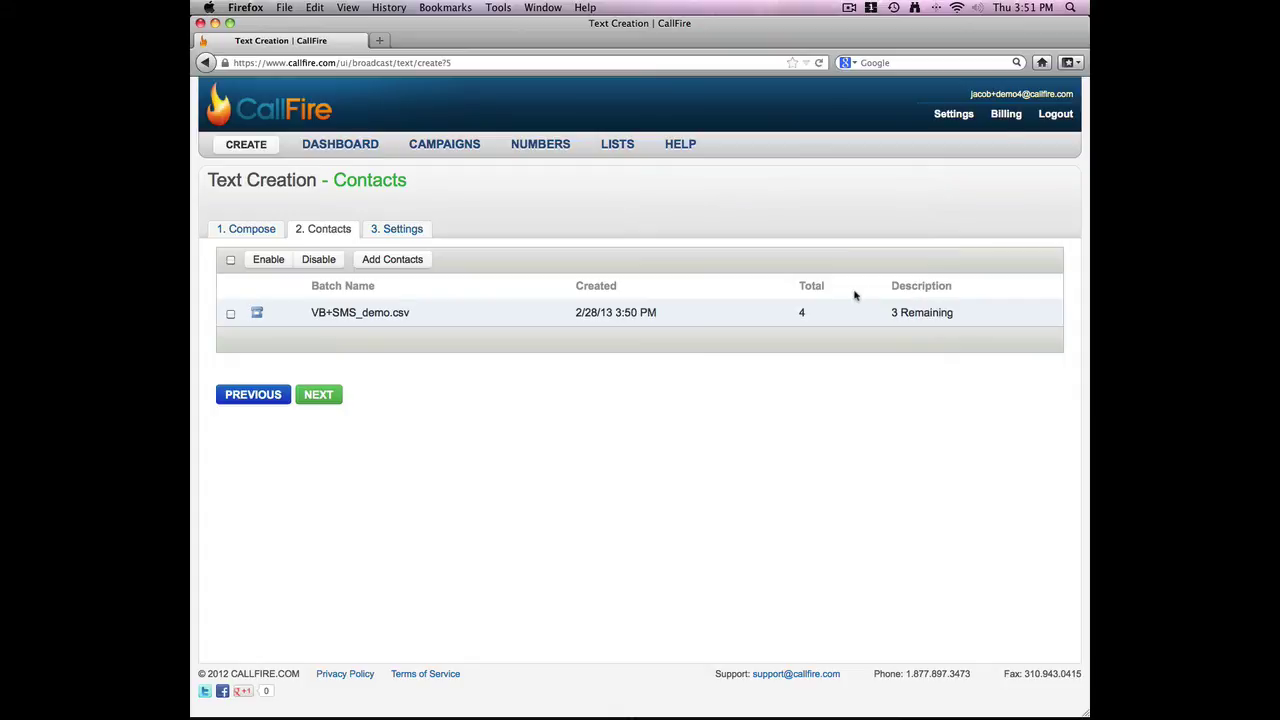
Continue from the Contacts step to the broadcast's Settings step
click(320, 394)
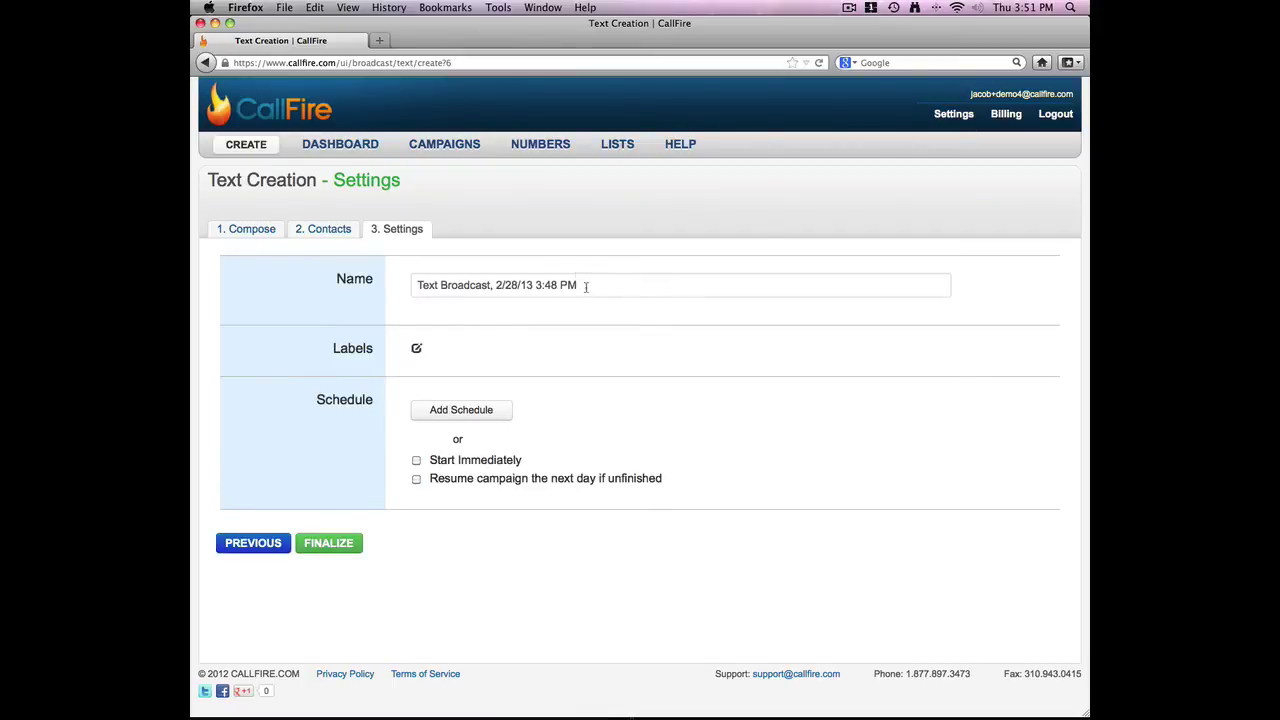
Rename the broadcast 'Snow day school cancelation', tick Start Immediately, and finalize it
drag(586, 286, 388, 287)
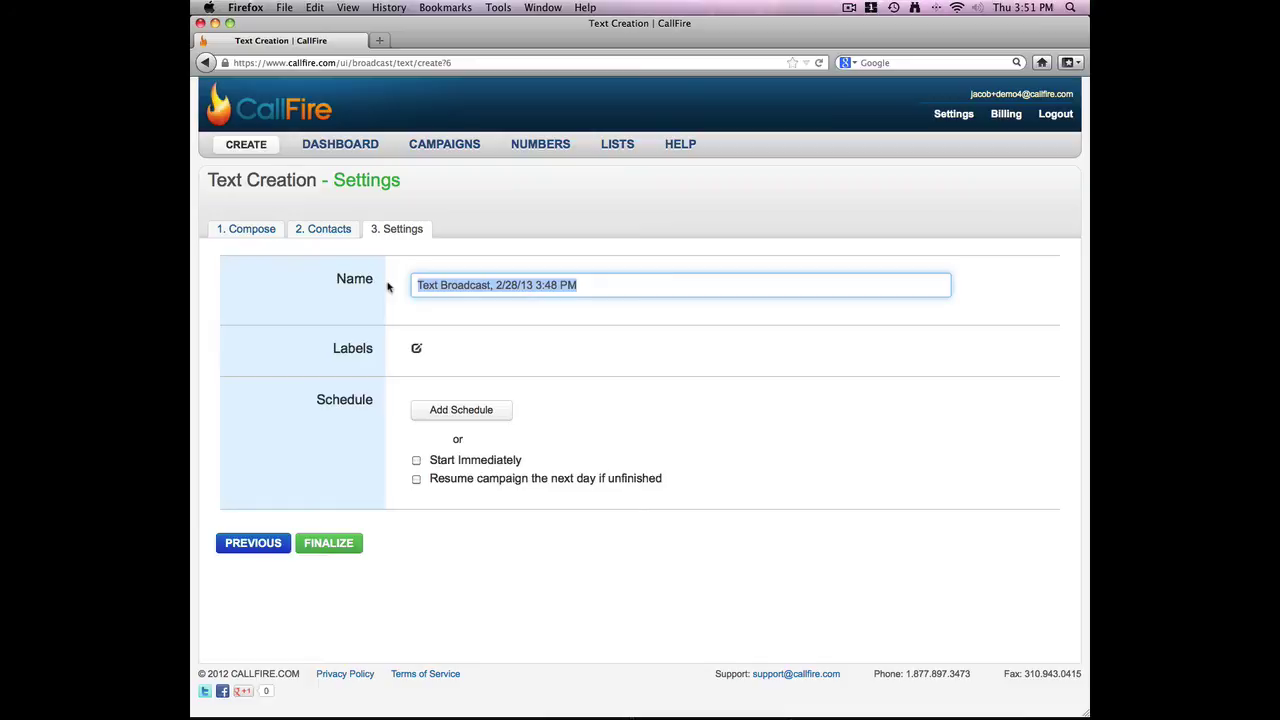
key(BackSpace)
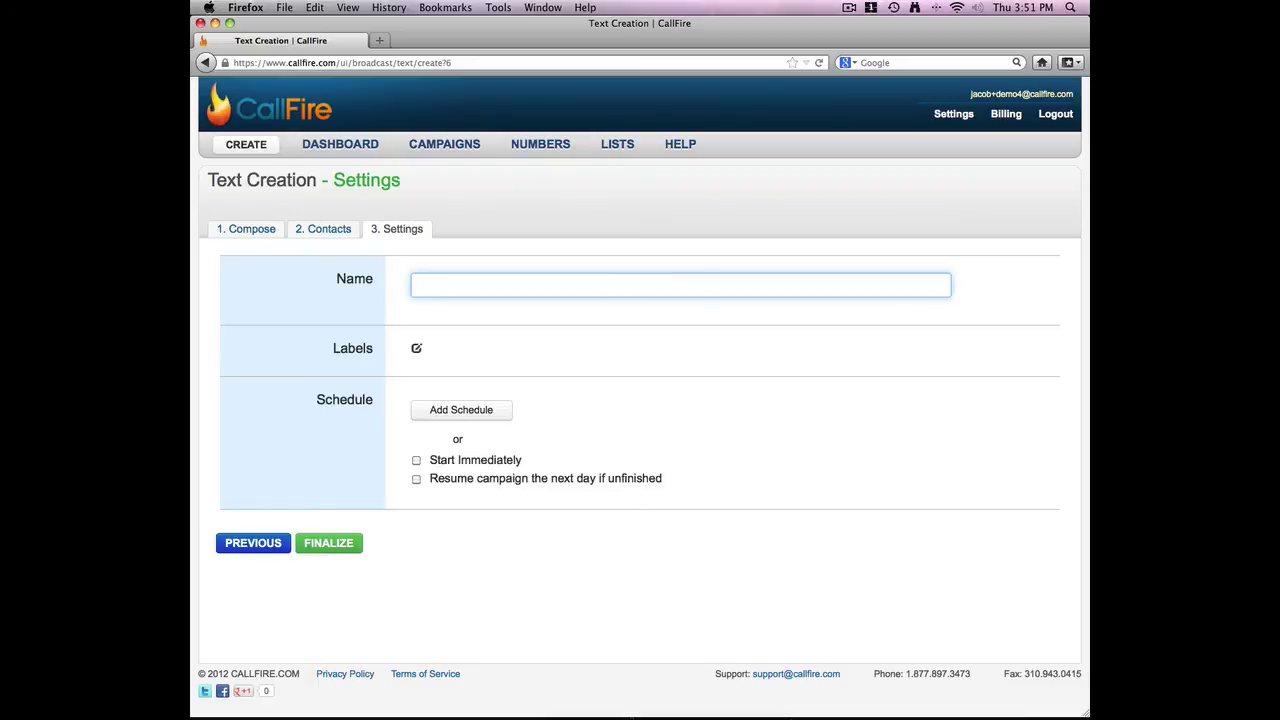
text(Snow day school cancelat)
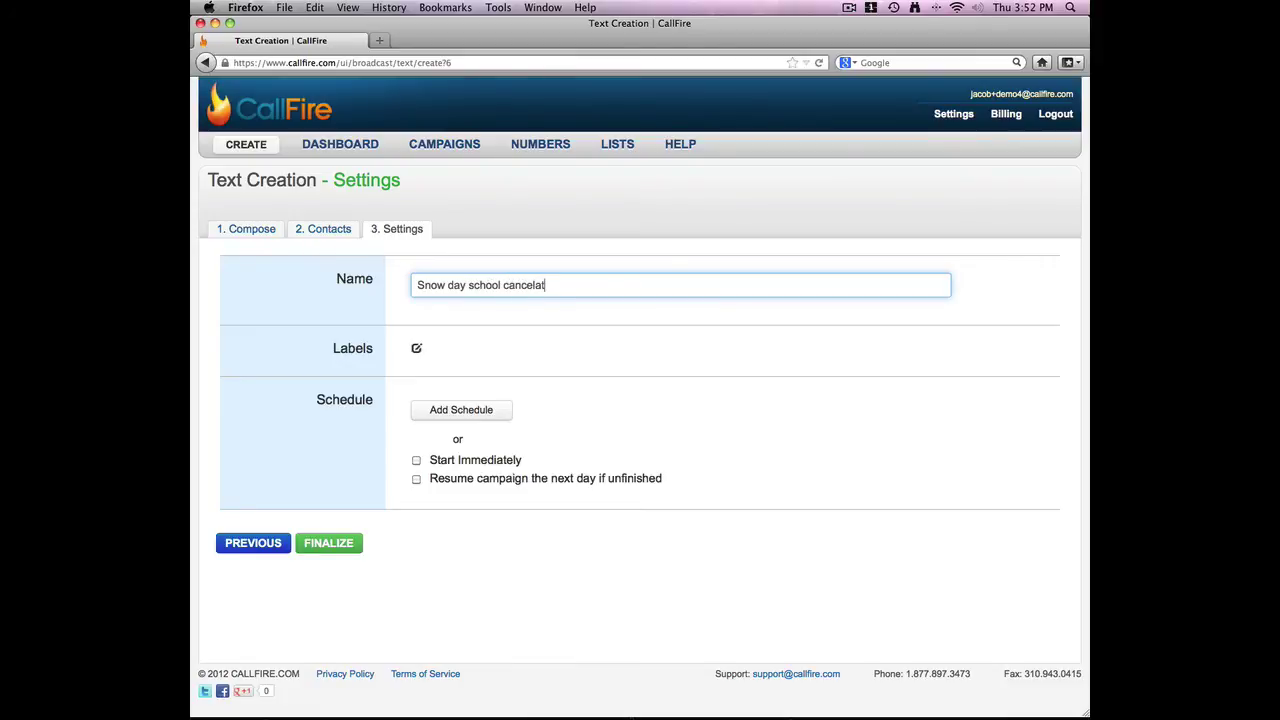
text(ion)
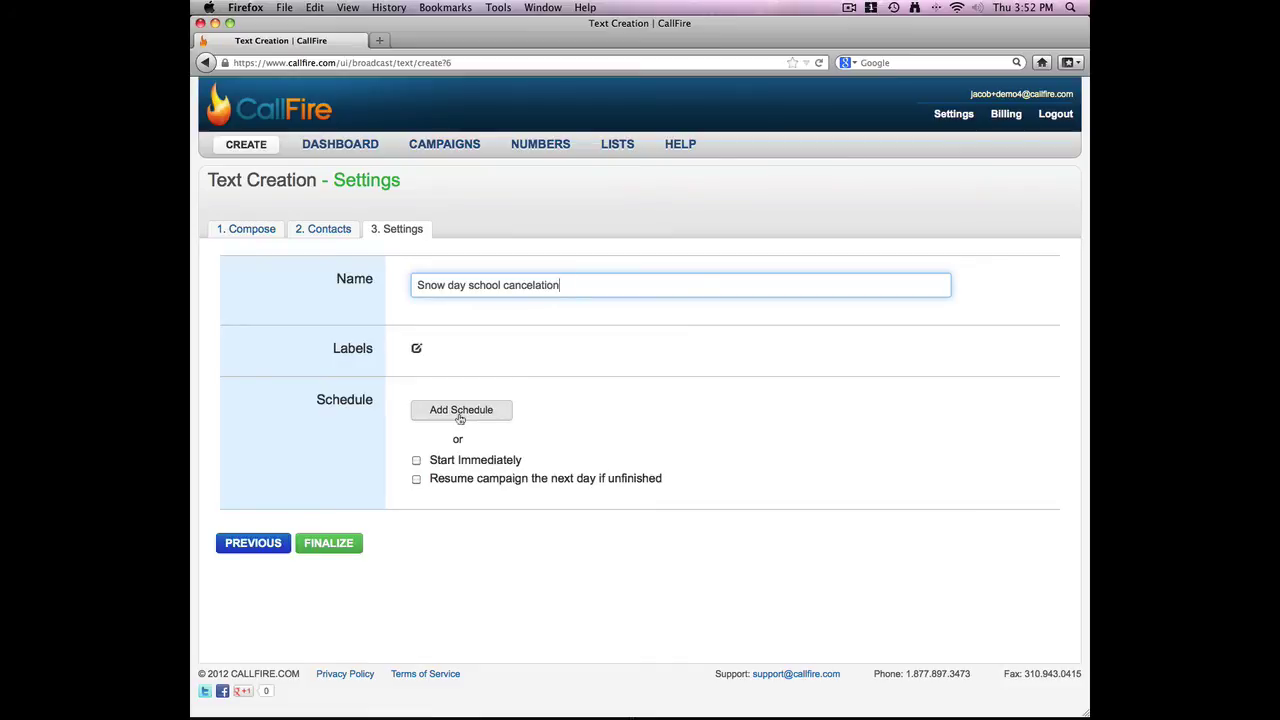
click(416, 460)
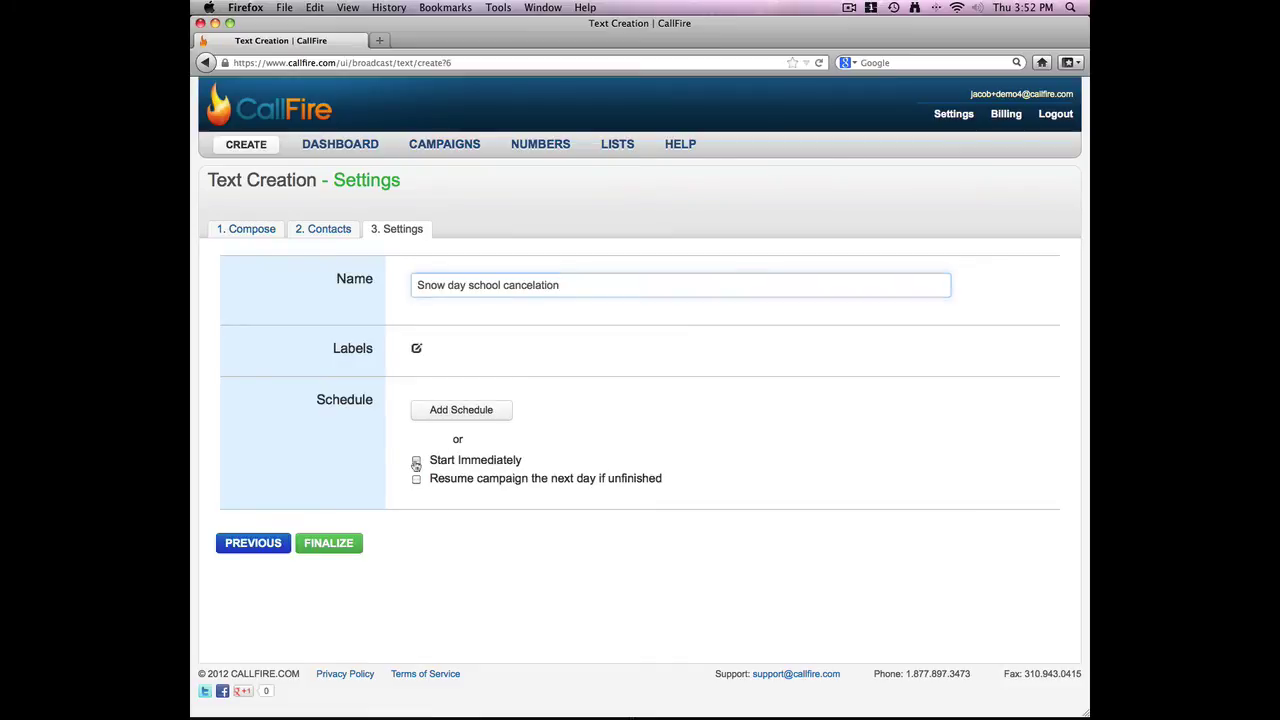
click(336, 547)
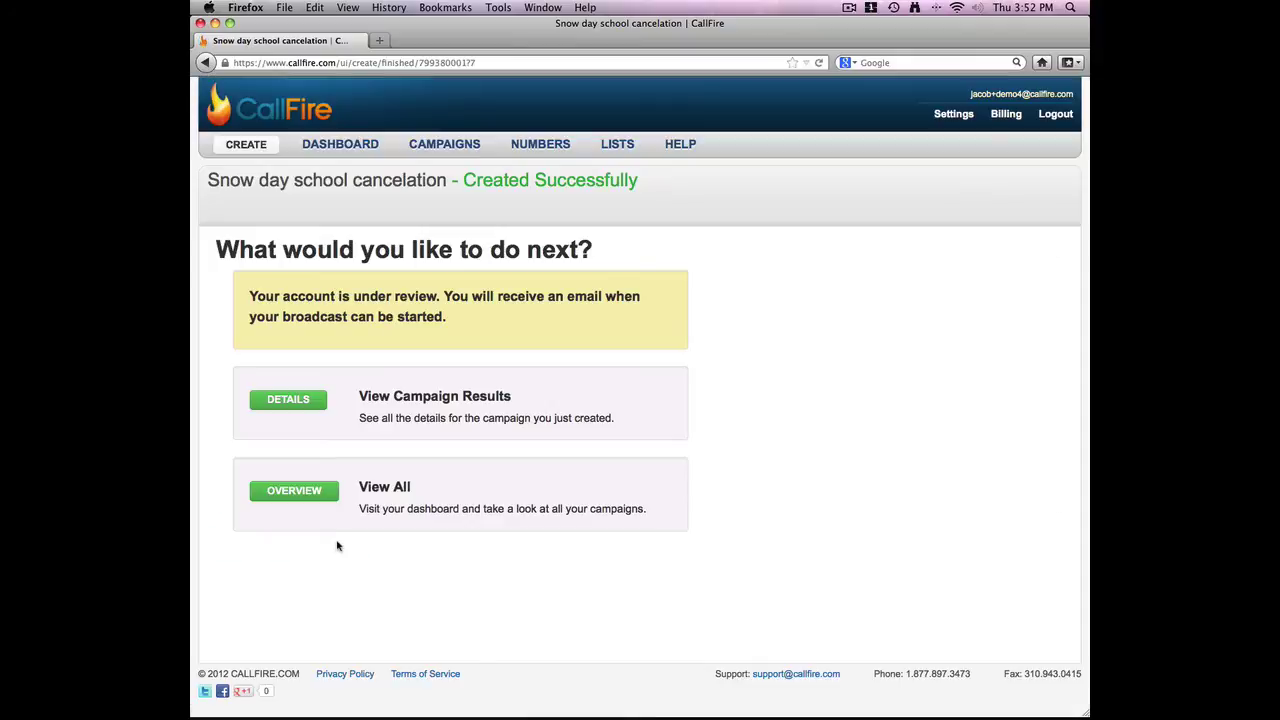
Open the campaign details and browse the Summary, Text Records, Visualize, Contacts, Settings and Compose tabs
click(288, 399)
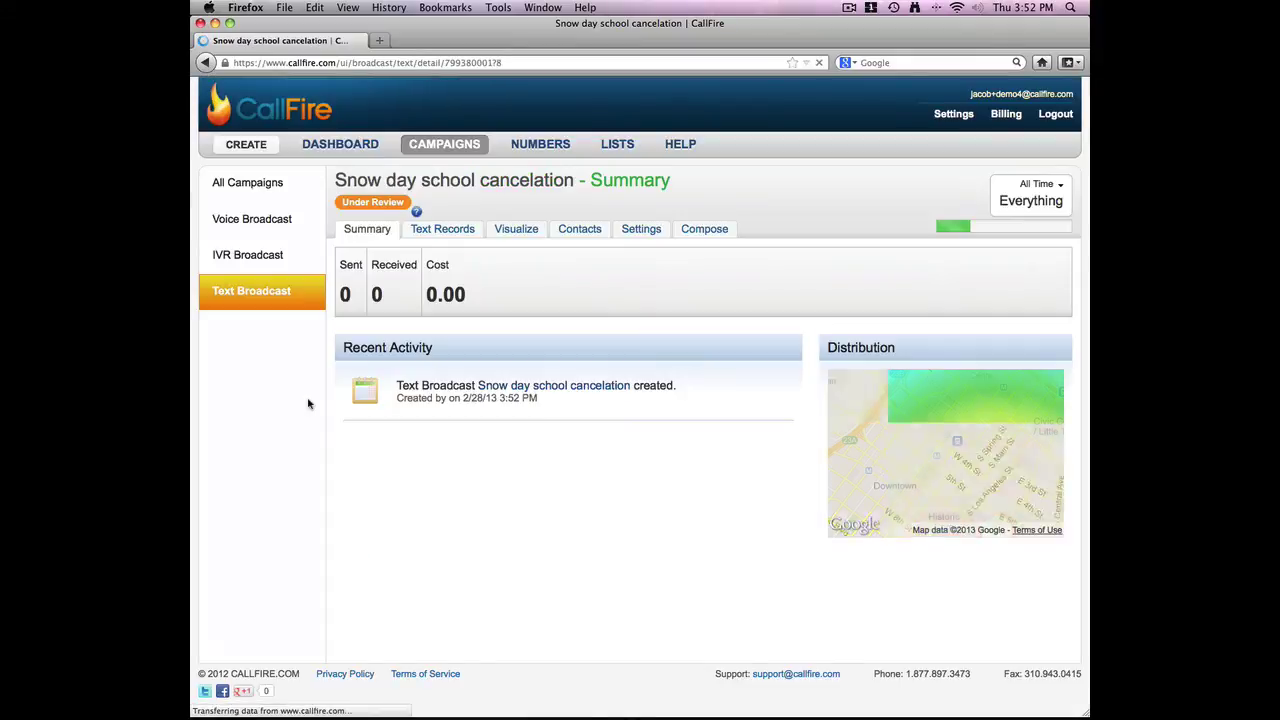
click(446, 229)
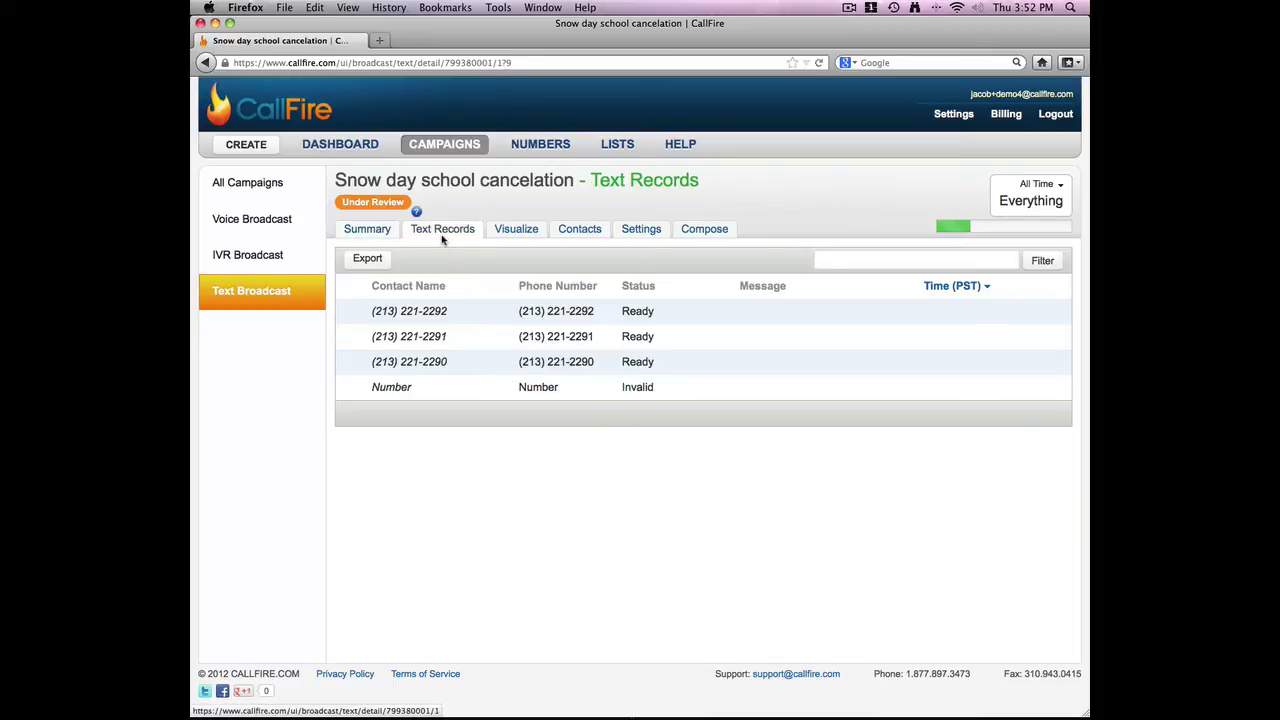
click(510, 231)
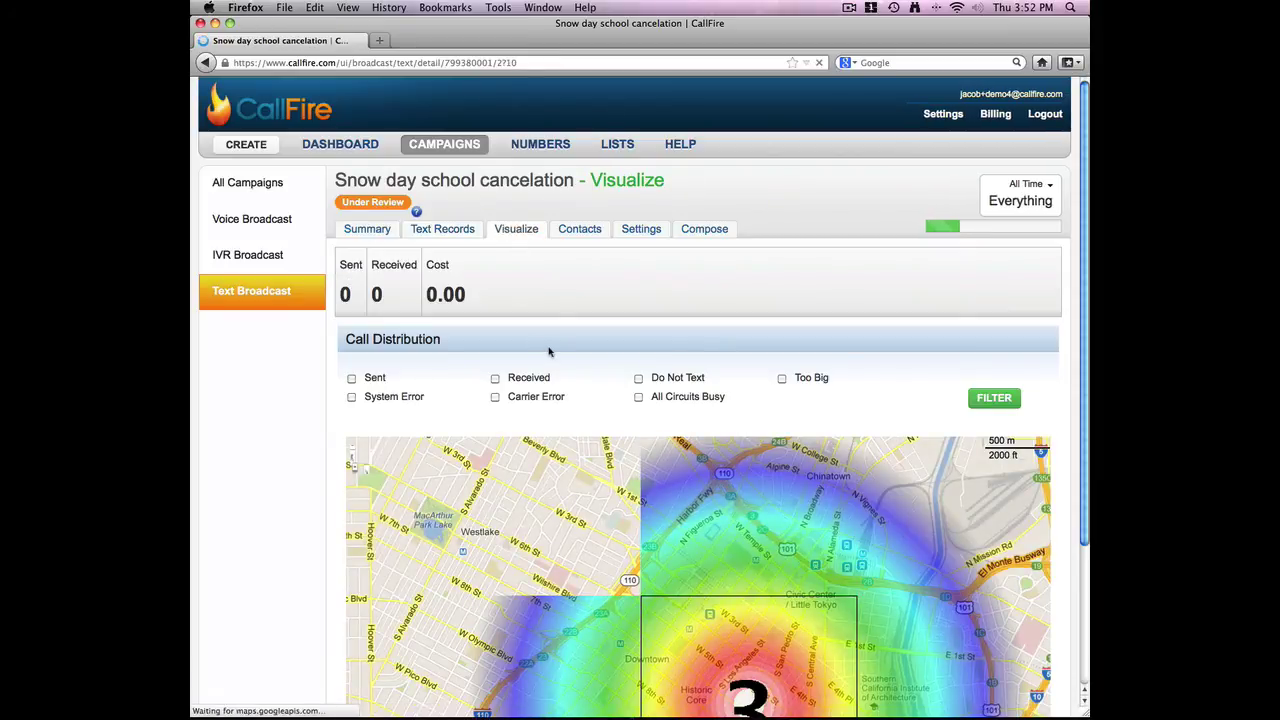
click(592, 231)
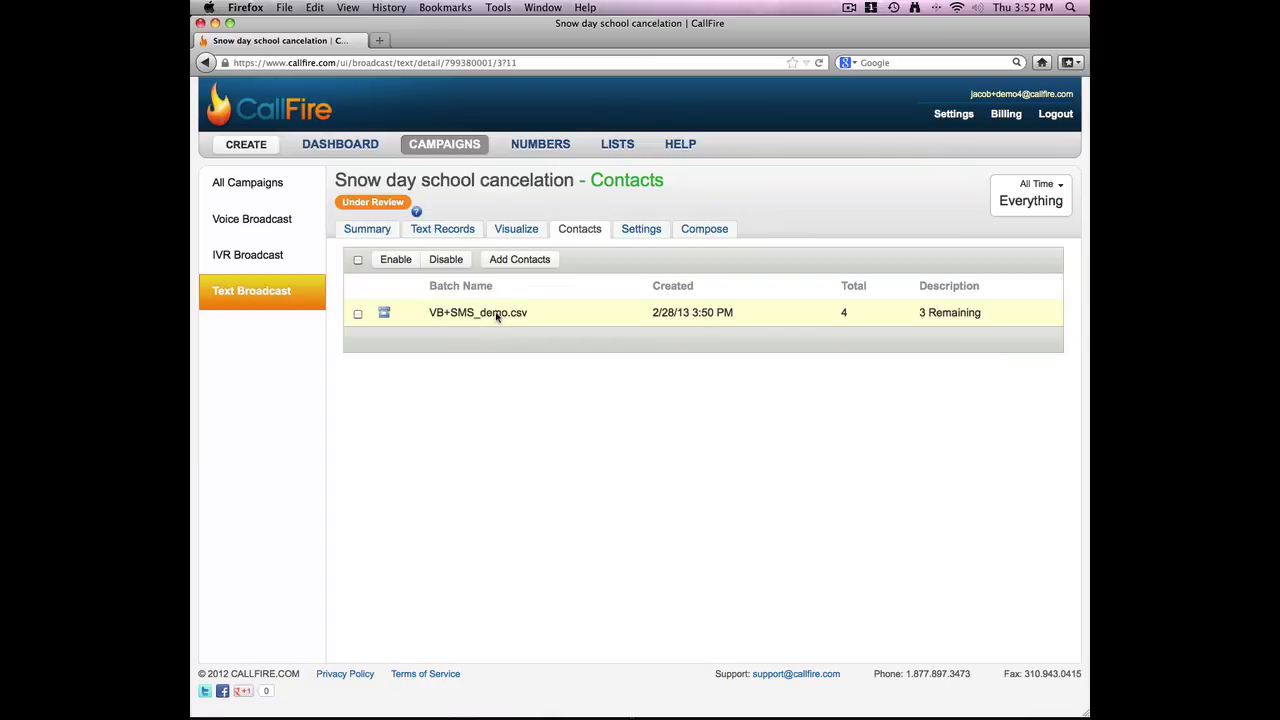
click(647, 231)
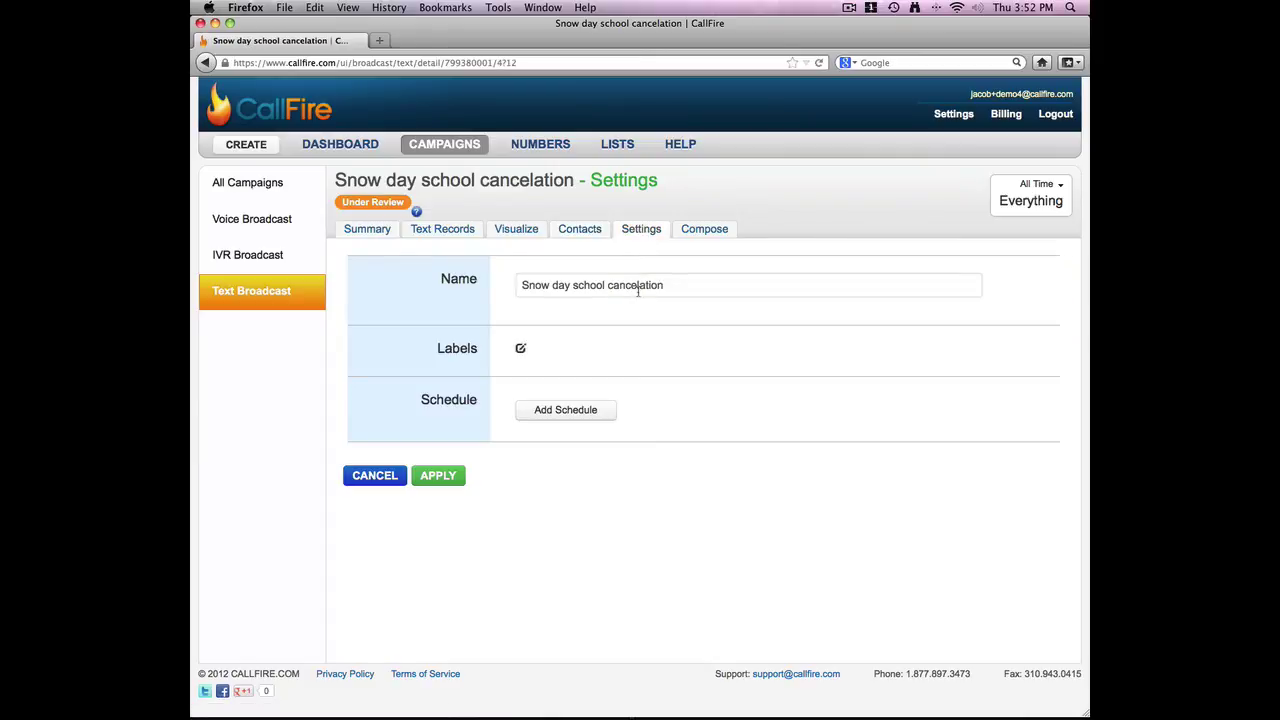
click(697, 230)
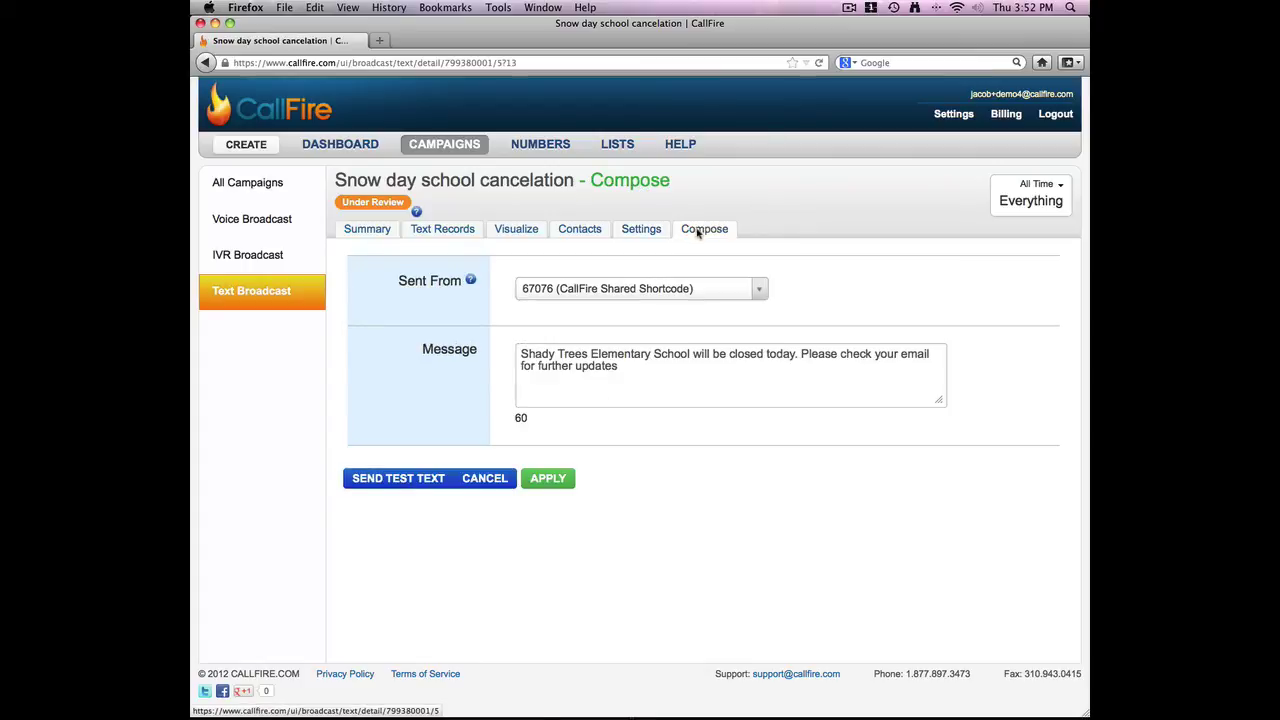
Recheck the summary and text records, then open the Text Messaging help documentation
click(388, 233)
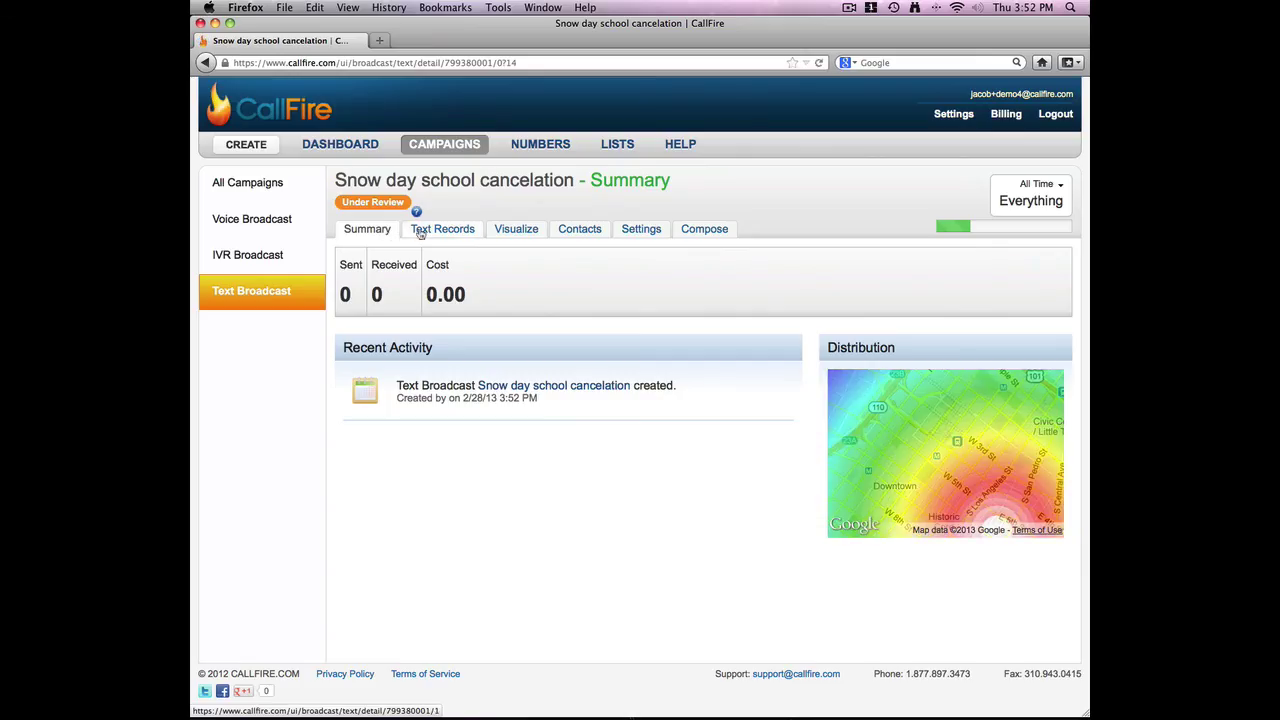
click(420, 232)
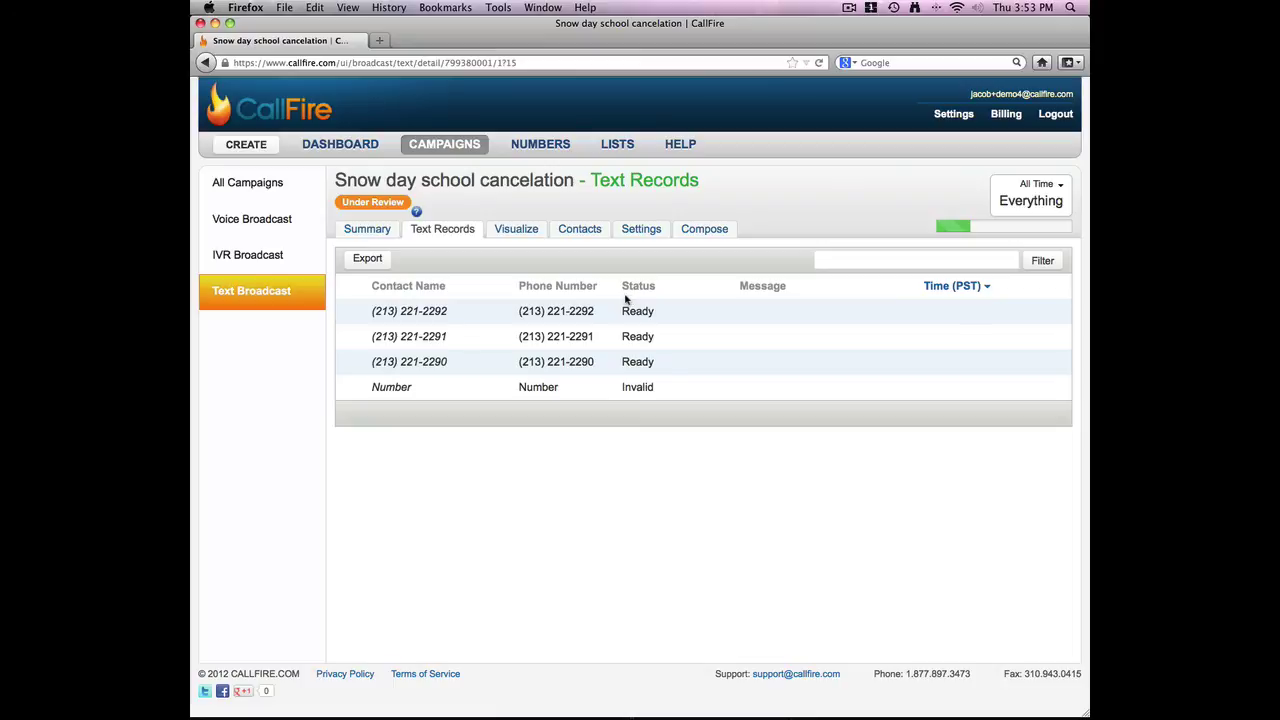
click(680, 145)
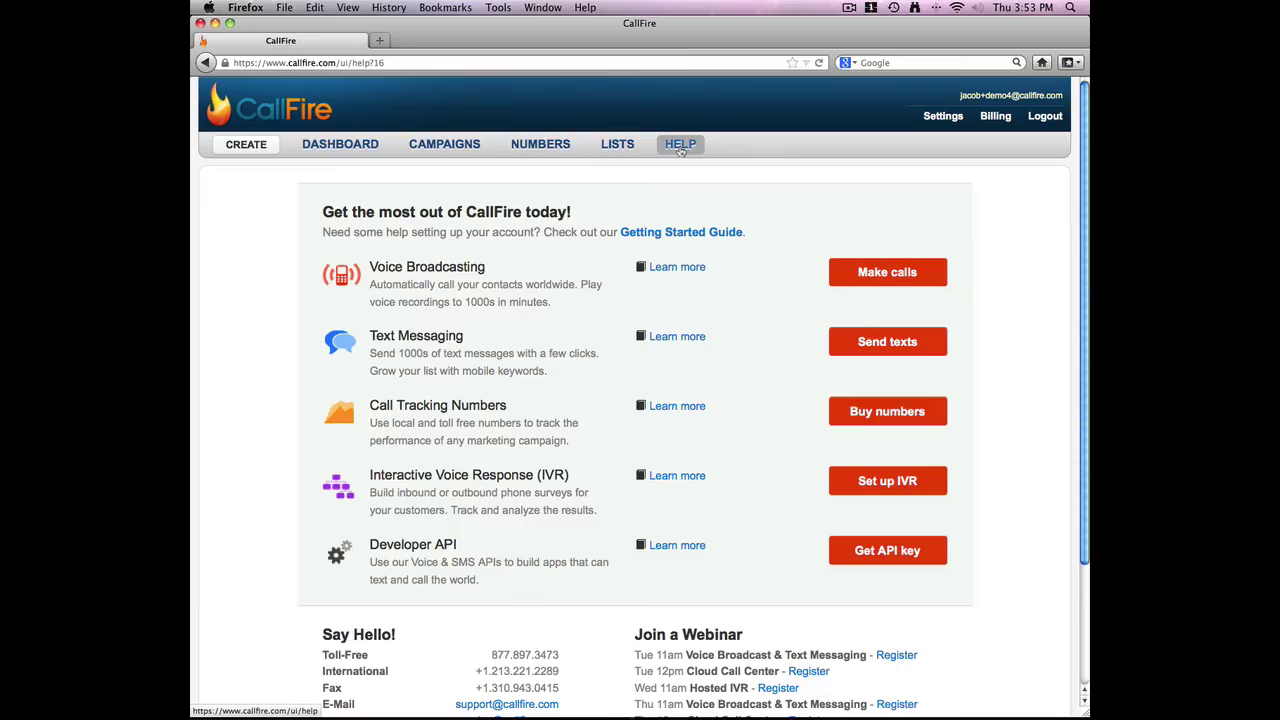
click(686, 338)
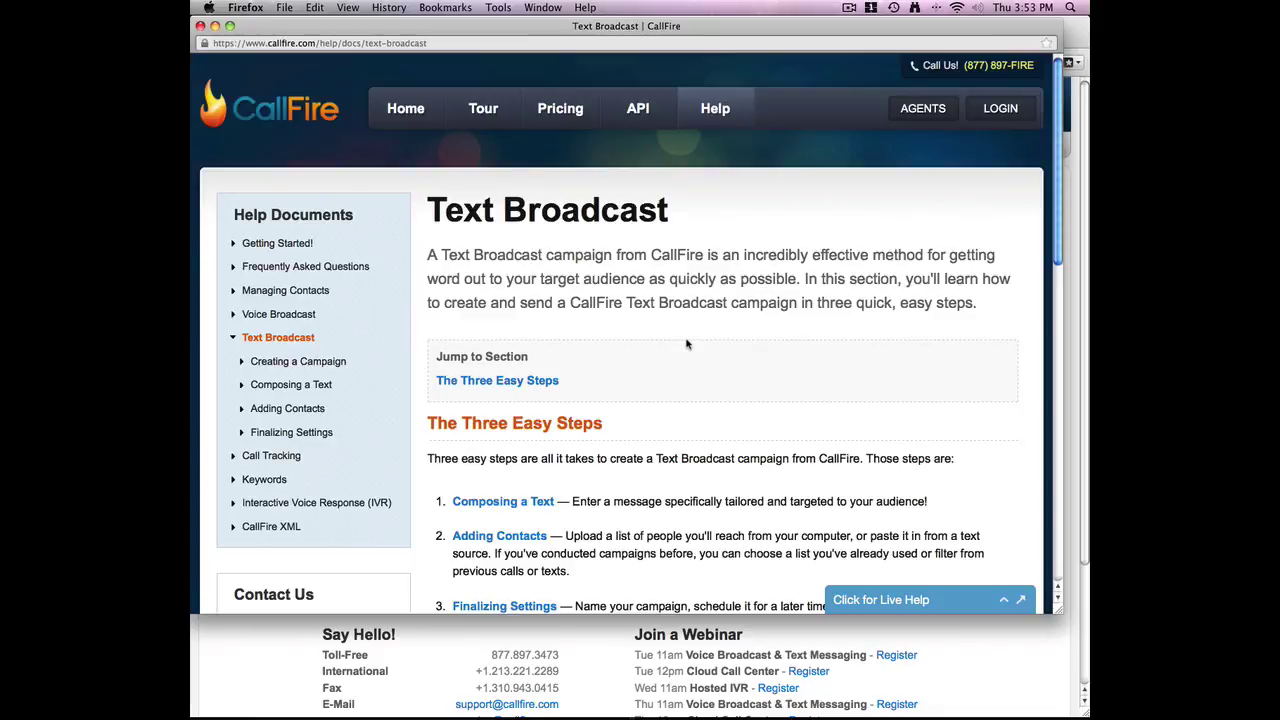